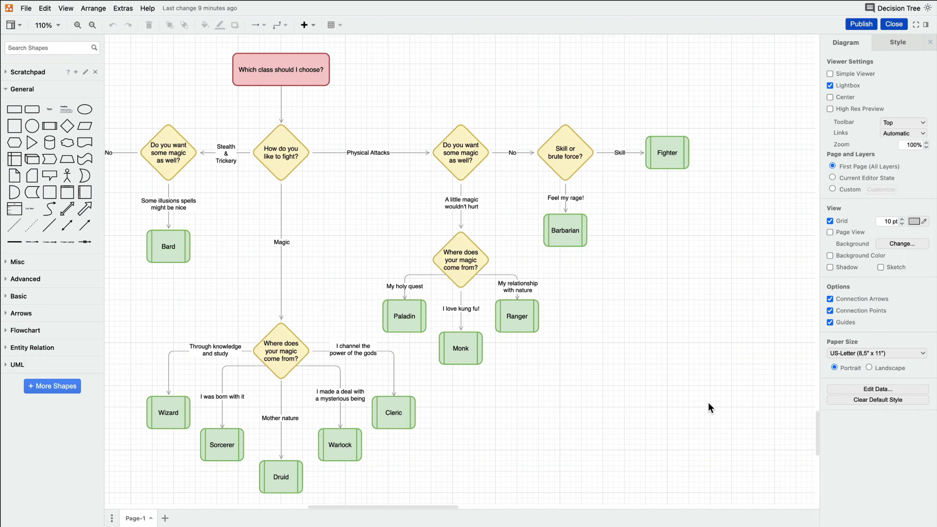
- Scroll left across the finished decision tree to bring the Rogue box into view
scroll(708, 403, left, 3)
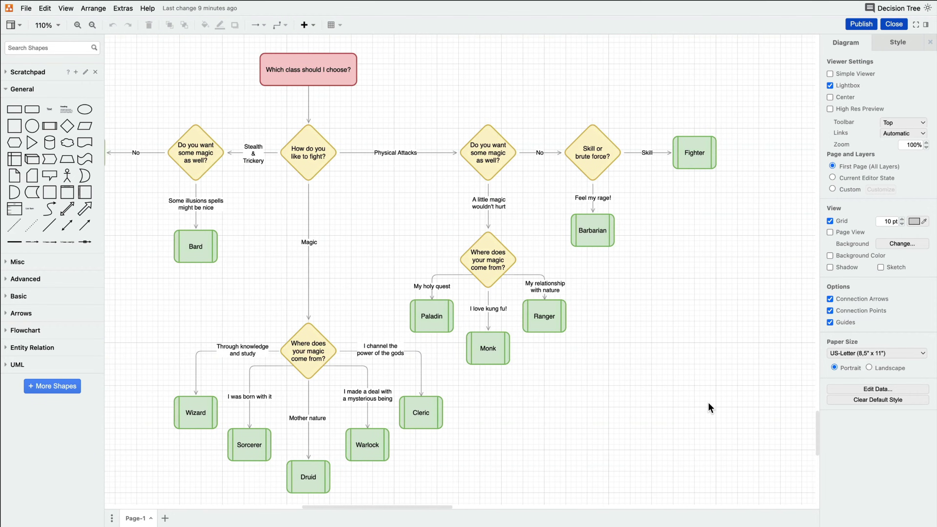
scroll(710, 408, left, 3)
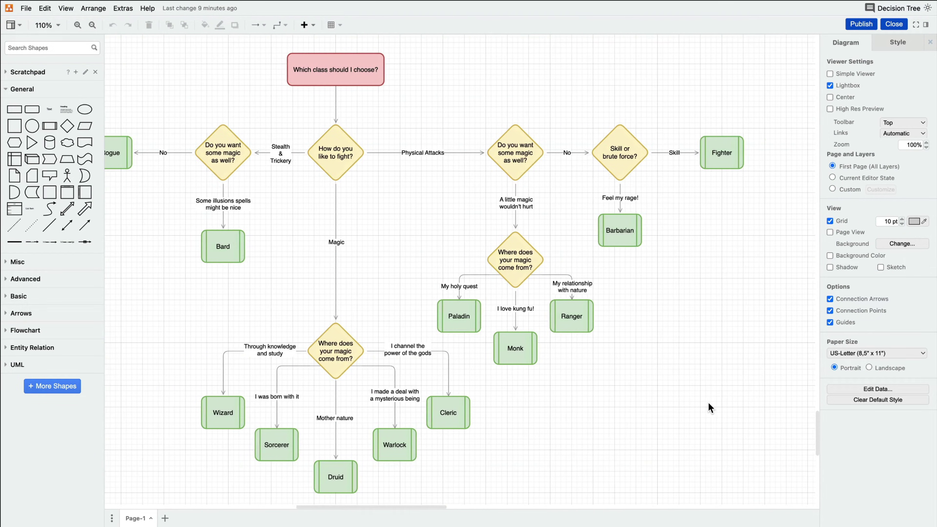
scroll(711, 408, left, 3)
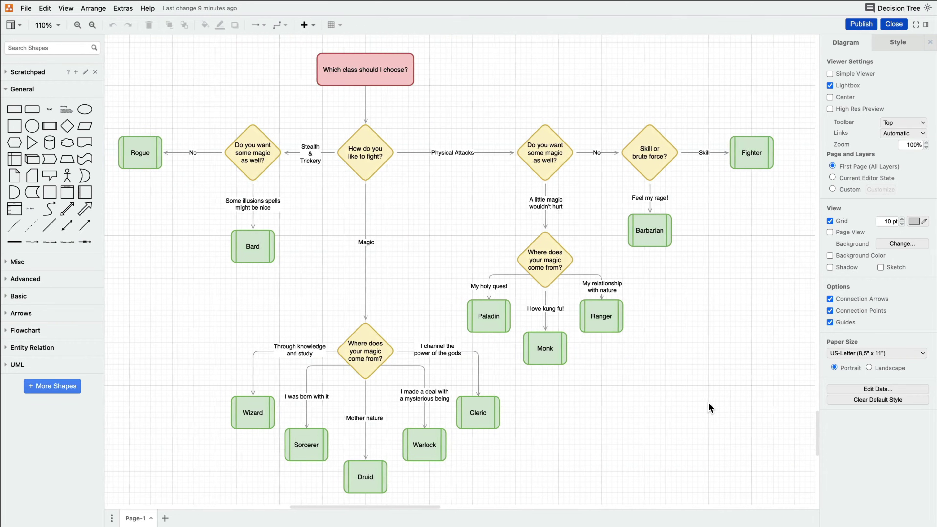
scroll(708, 402, left, 3)
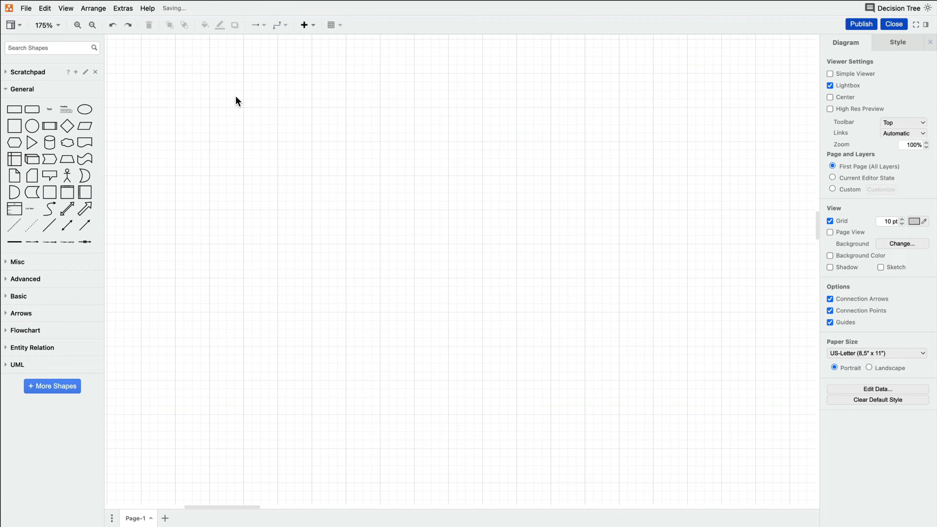
- Add a rounded box reading 'Which class should I choose?', widened so the text fits one line
drag(23, 108, 413, 92)
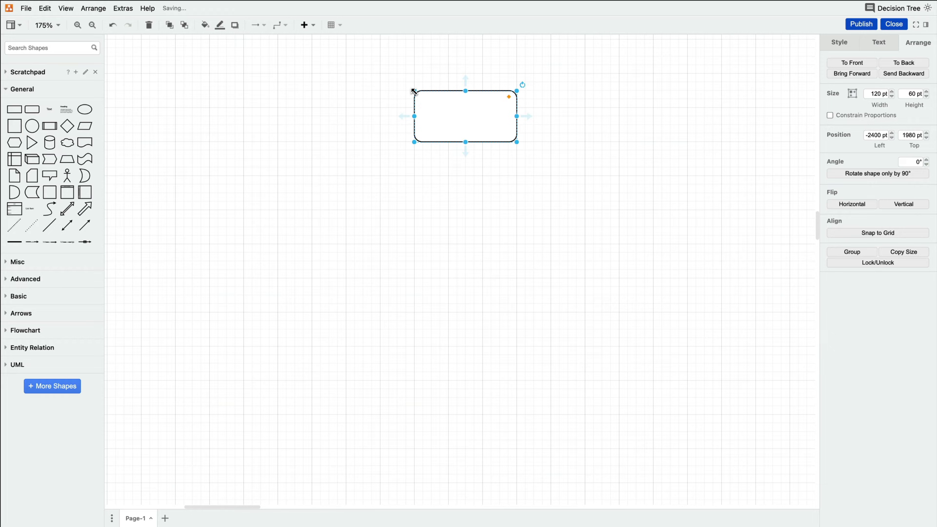
text(Which class should I choose?)
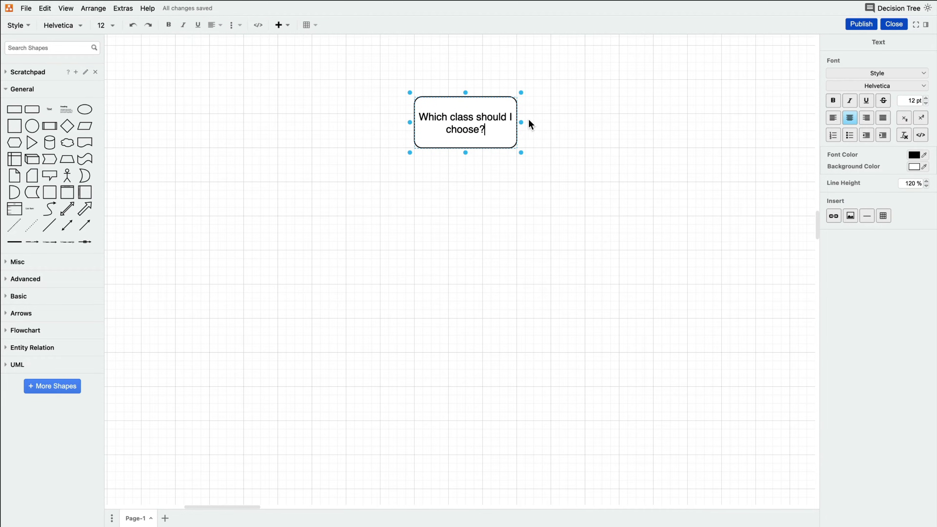
drag(528, 120, 574, 123)
click(642, 124)
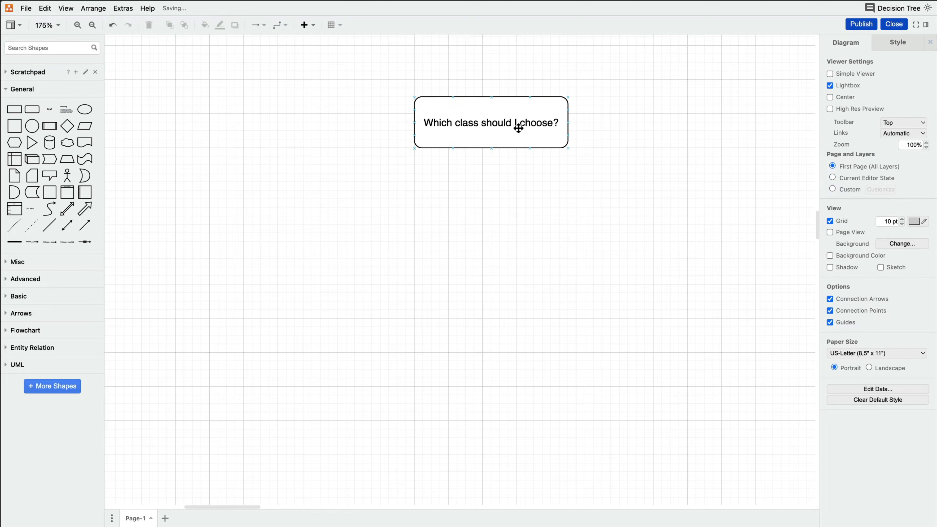
- Add three connected diamonds: one below the question box, one left and one right
mouse_move(492, 157)
click(518, 178)
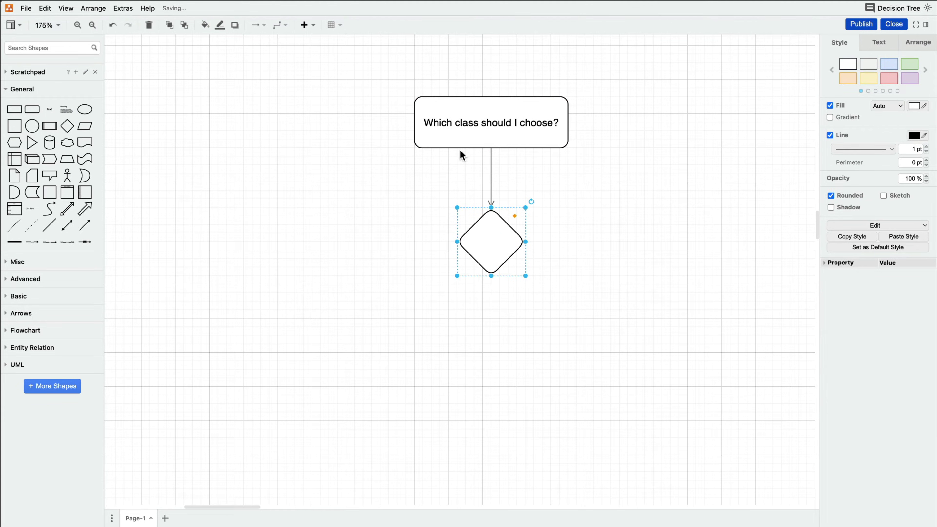
mouse_move(445, 242)
click(428, 265)
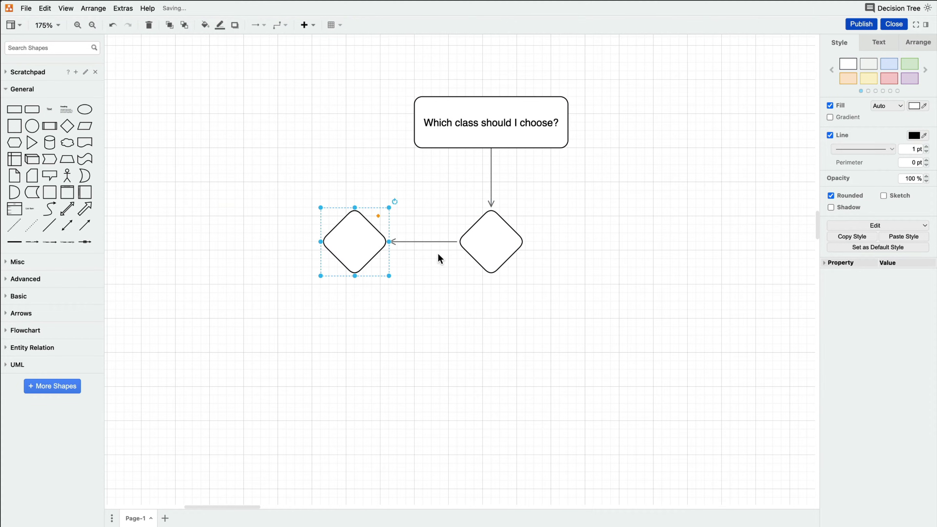
mouse_move(537, 242)
click(555, 268)
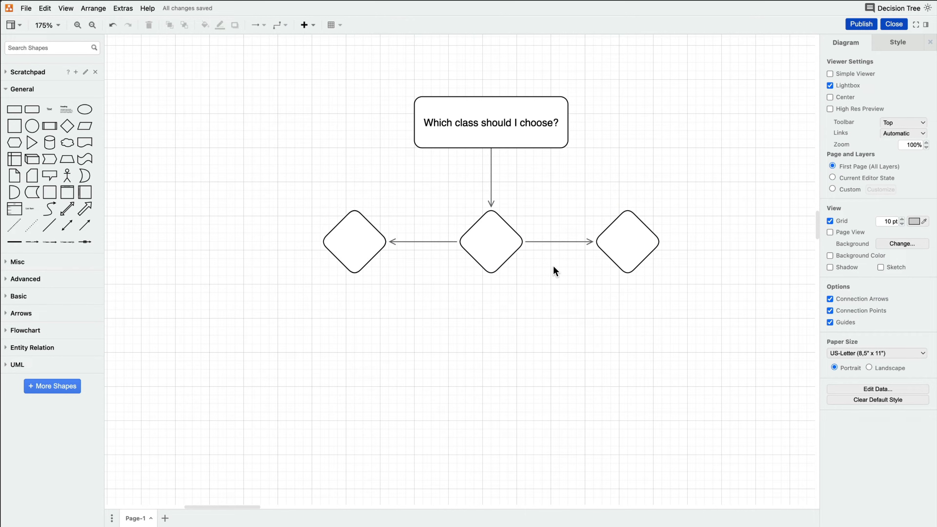
- Label the middle diamond 'How do you like to fight?' and spread the side diamonds outward
click(502, 245)
text(How do you like to fight?)
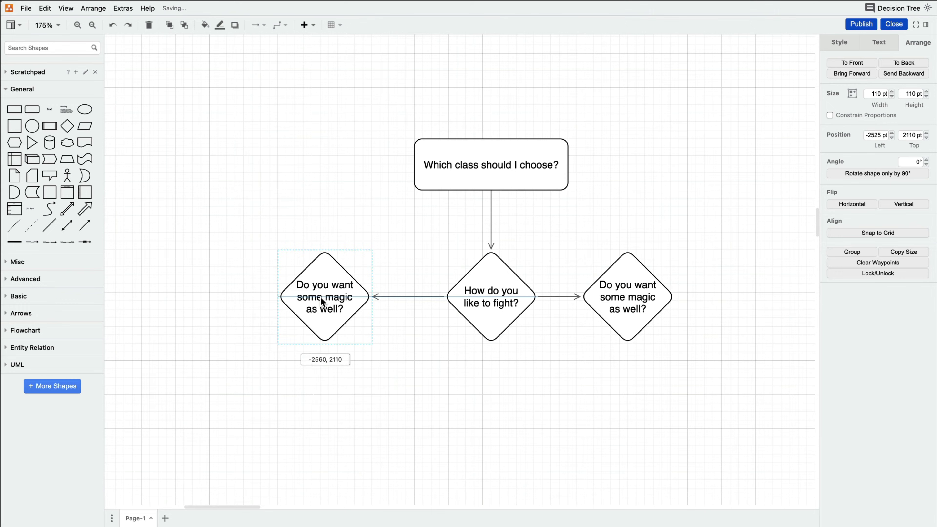
drag(321, 297, 287, 297)
drag(636, 294, 708, 286)
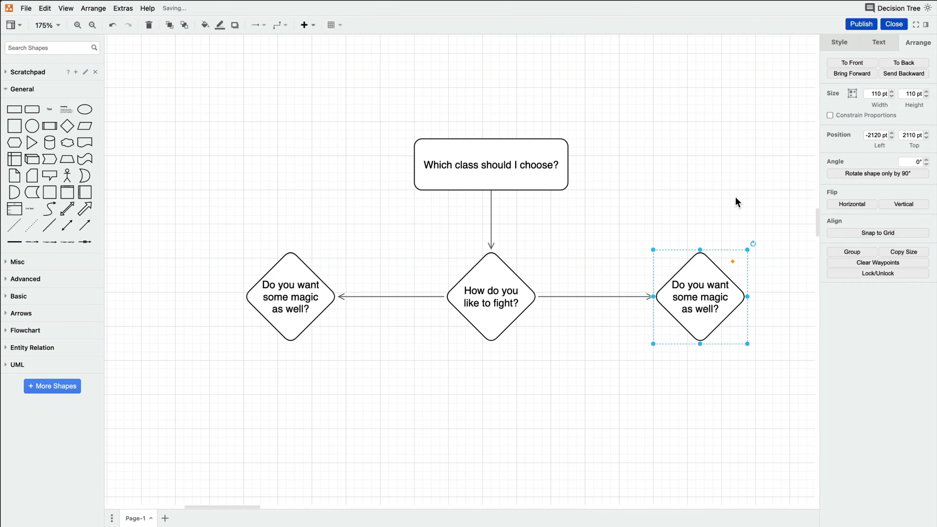
click(735, 196)
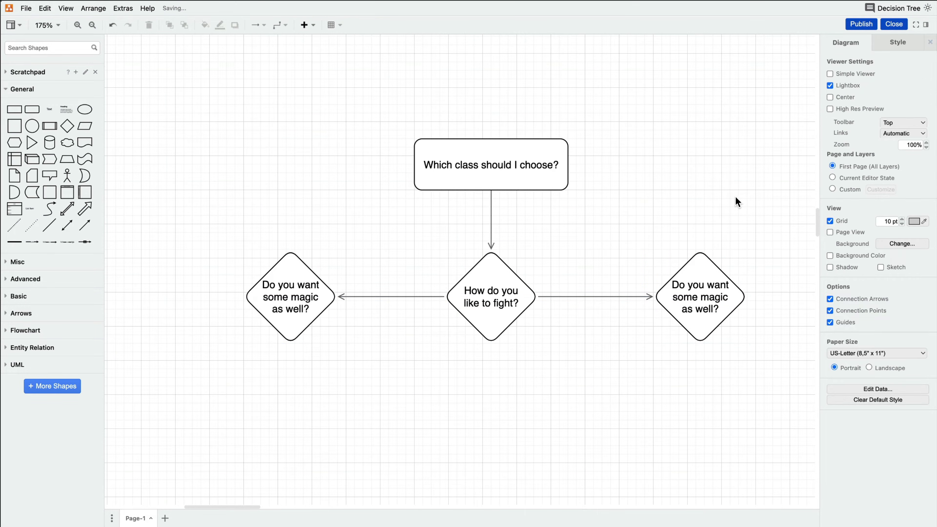
- Label the left connector 'Stealth & Trickery' across two lines
double_click(396, 297)
text(Stealth &)
key(Return)
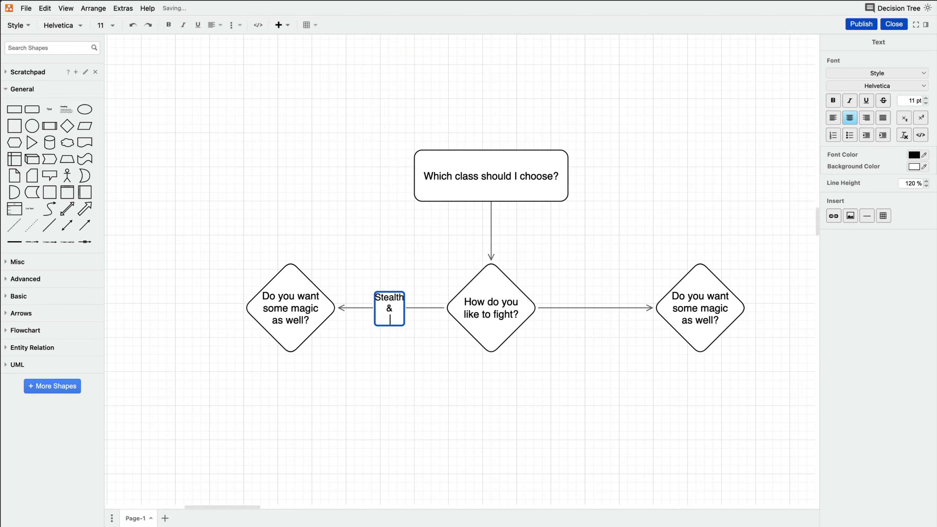
text(Trickery)
- Label the right connector 'Physical Attacks' and nudge the label slightly right
double_click(574, 309)
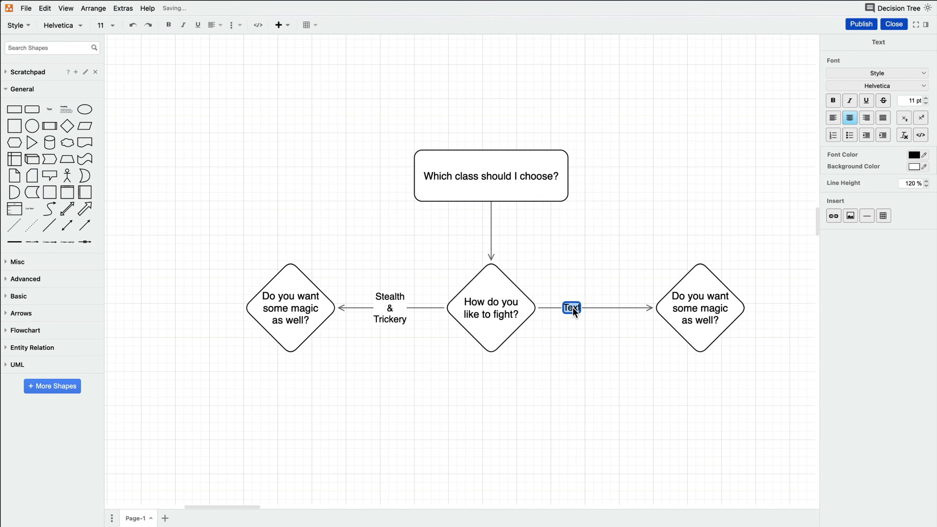
text(Physical Attacks)
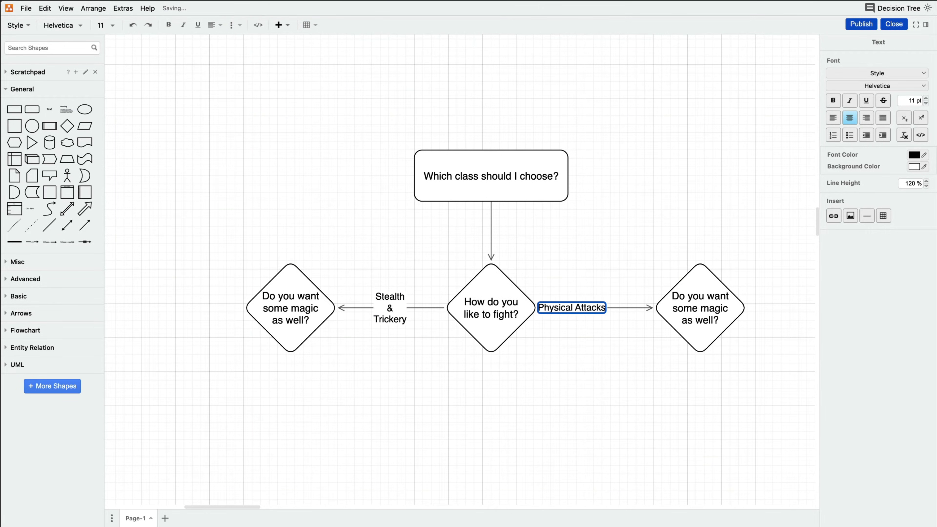
click(632, 255)
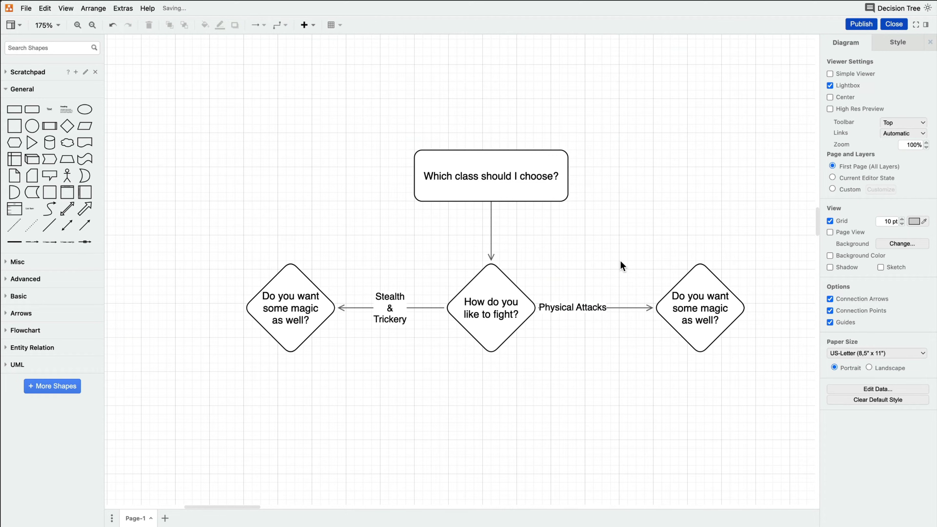
click(596, 306)
drag(575, 307, 600, 306)
click(641, 225)
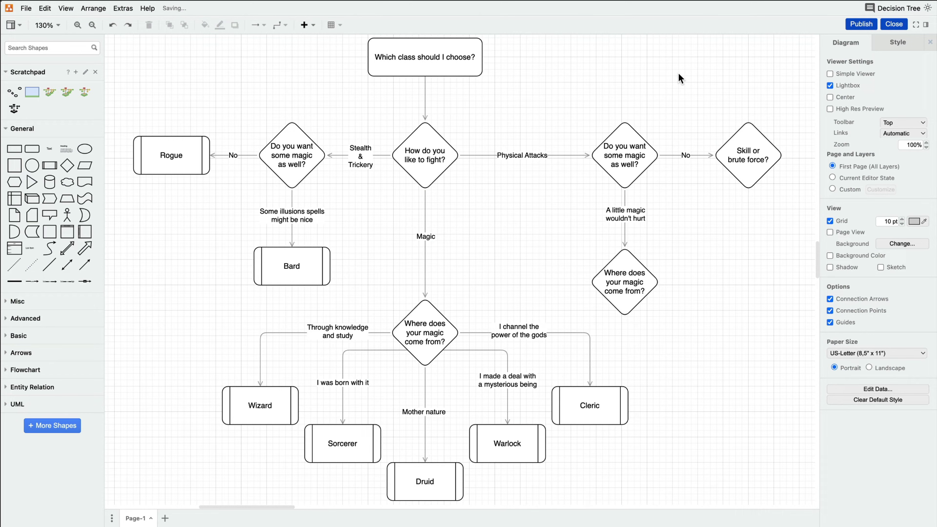
- Fill the 'Which class should I choose?' box with light red
click(473, 68)
click(892, 85)
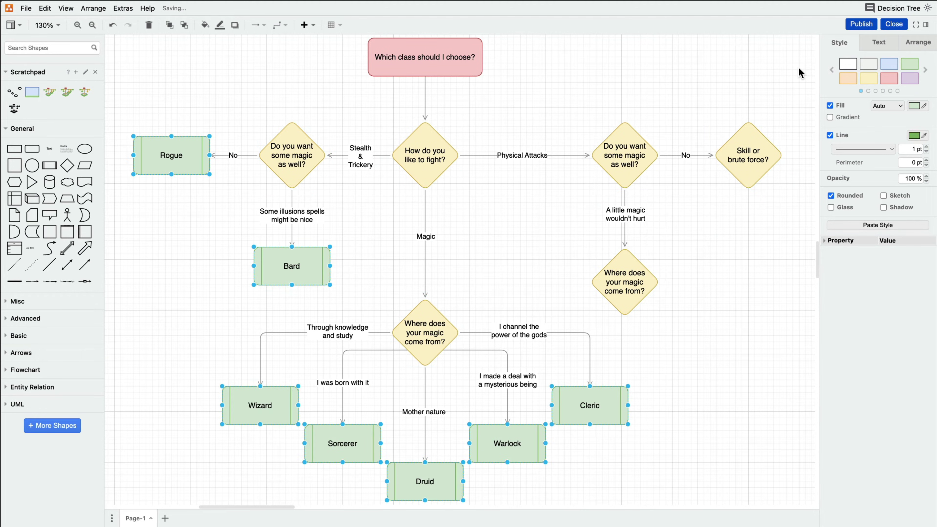
click(799, 69)
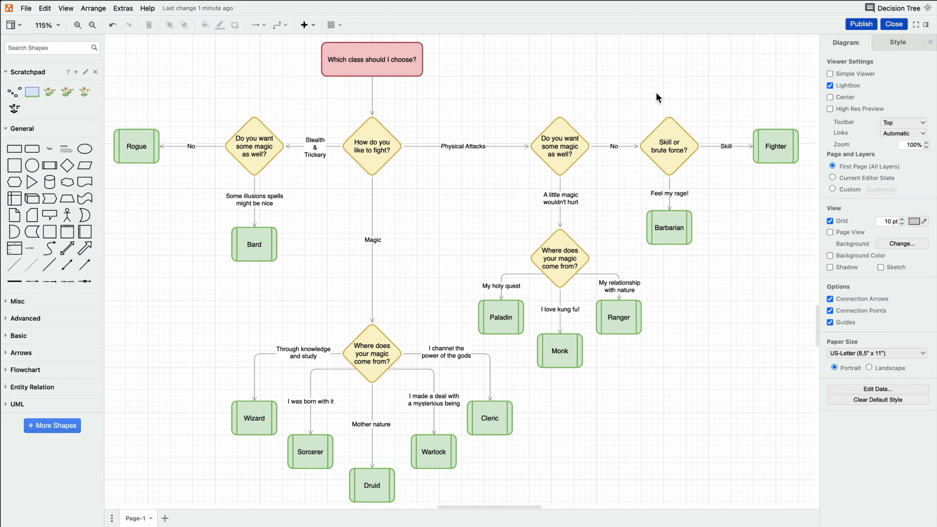
- Narrow the Barbarian box to 80 × 60 pt, checking its exact size
scroll(712, 204, up, 6)
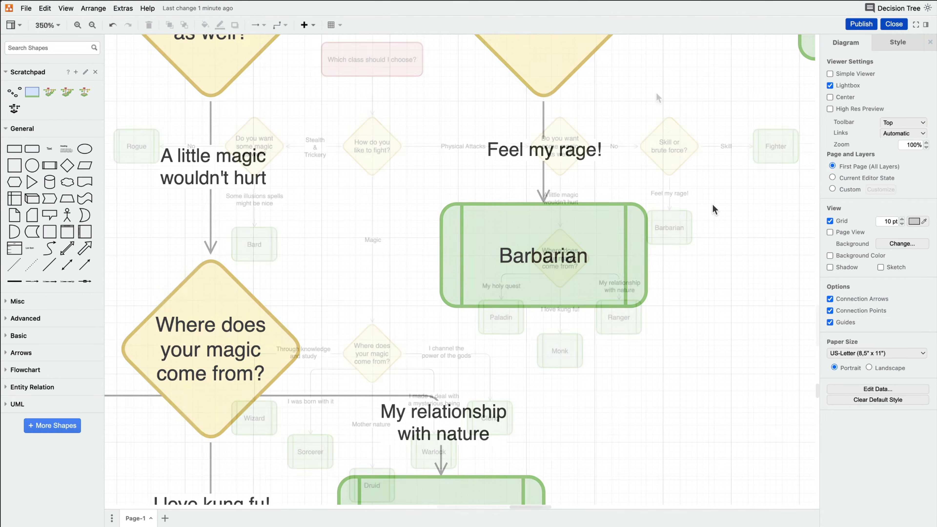
key(ctrl+z)
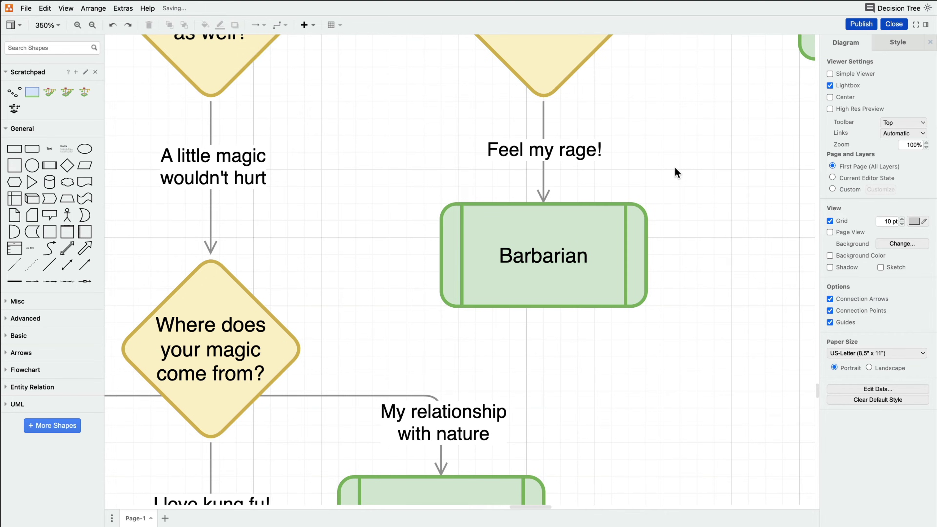
click(600, 276)
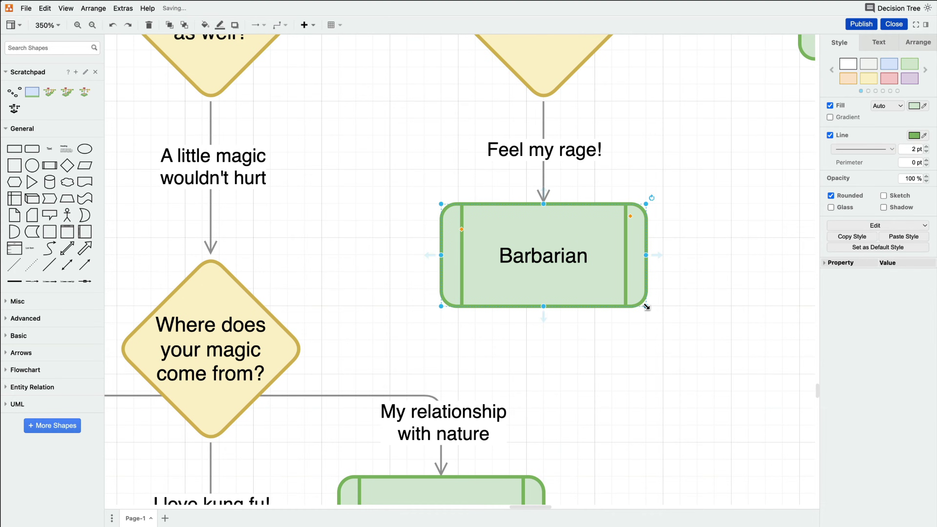
drag(646, 306, 569, 287)
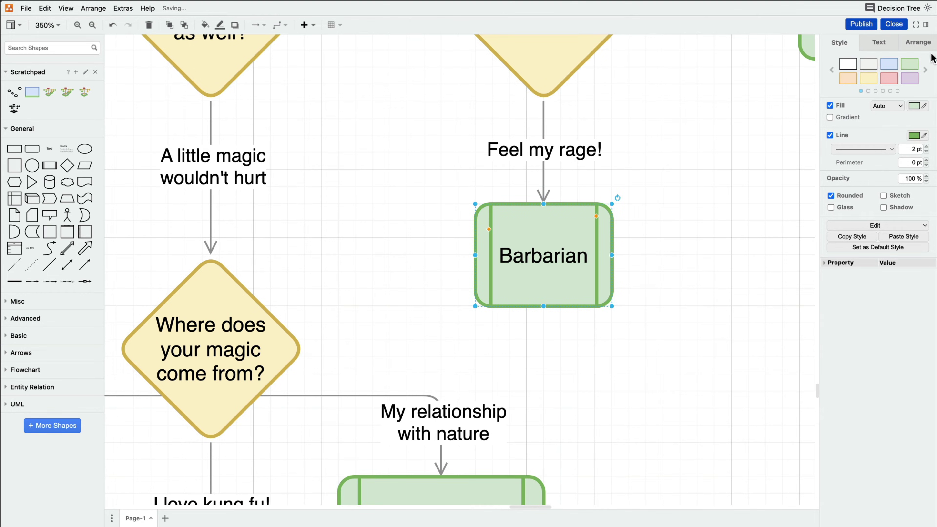
click(926, 44)
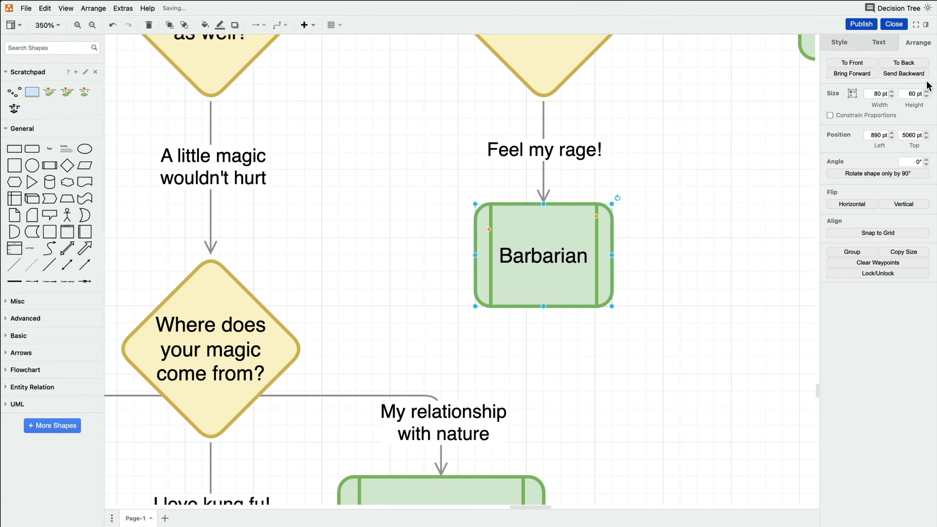
click(335, 315)
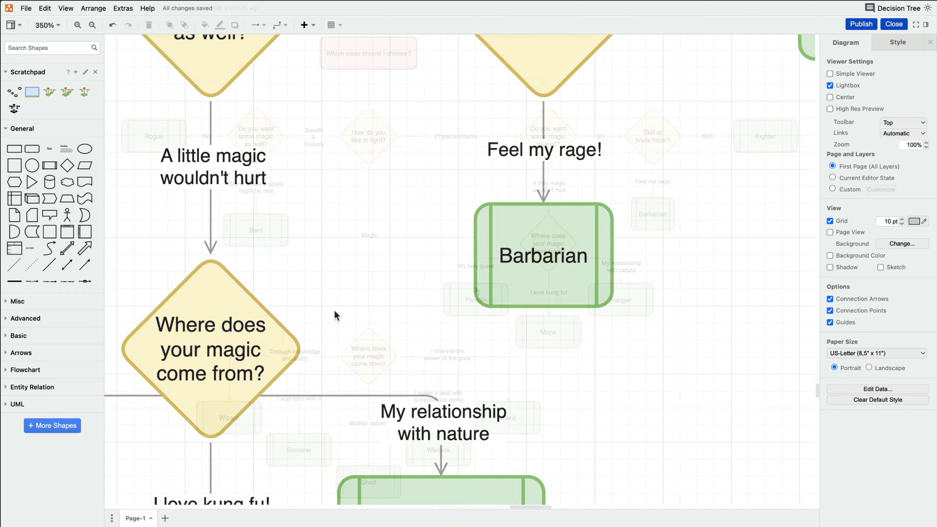
- Select Fighter, Monk, Paladin, Bard, Rogue and the other class boxes and set their width to 80 pt
key(ctrl+shift+h)
click(756, 138)
shift+click(613, 295)
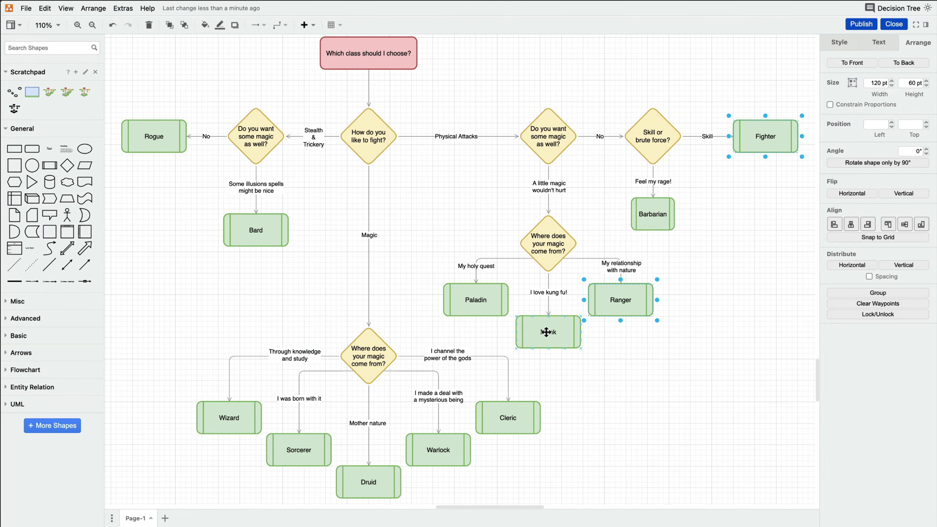
shift+click(547, 332)
shift+click(499, 312)
shift+click(240, 214)
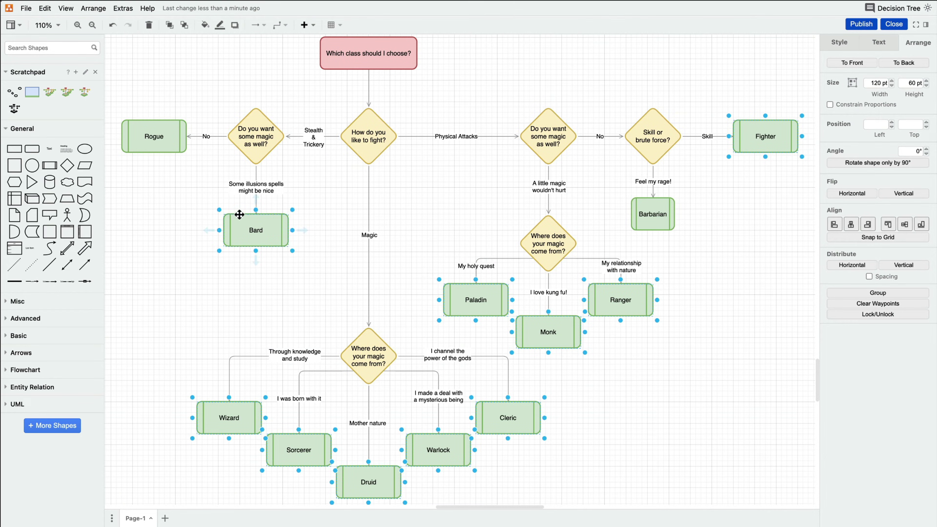
shift+click(172, 147)
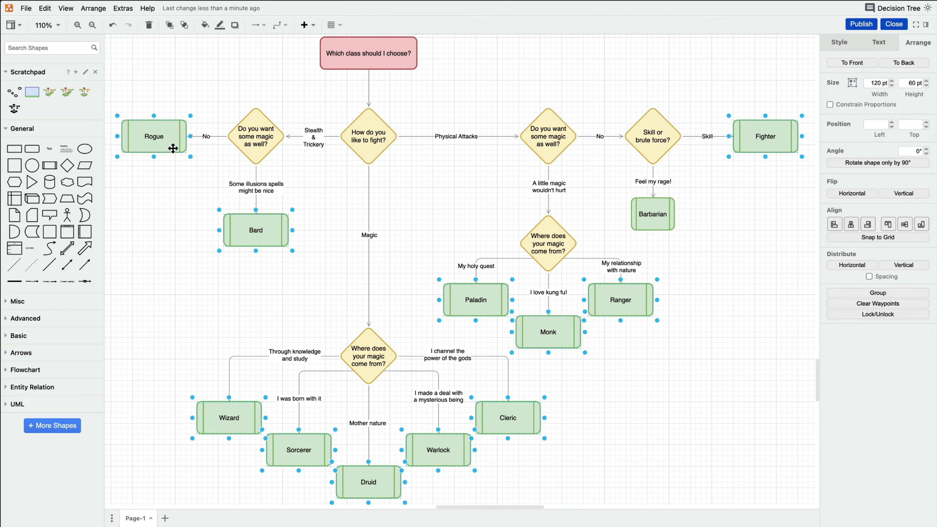
triple_click(882, 82)
text(80)
key(Return)
click(743, 273)
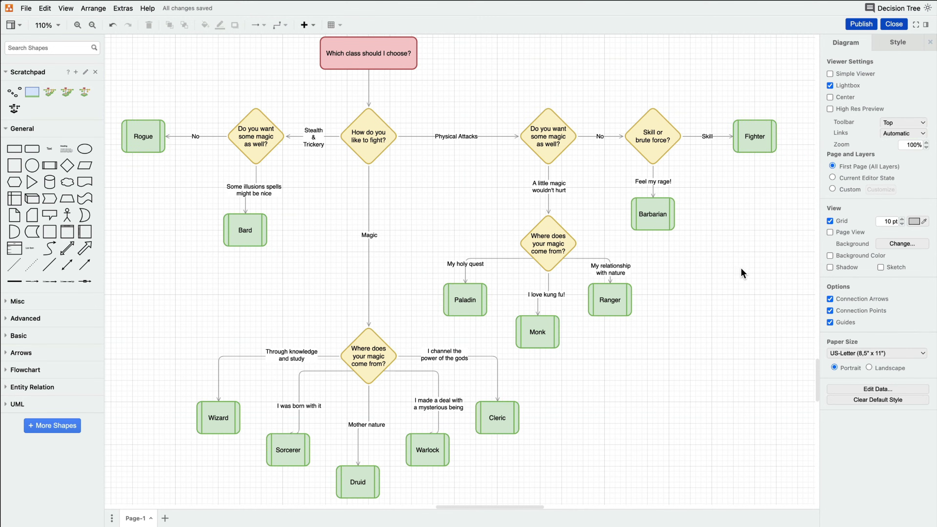
scroll(686, 212, up, 7)
click(605, 207)
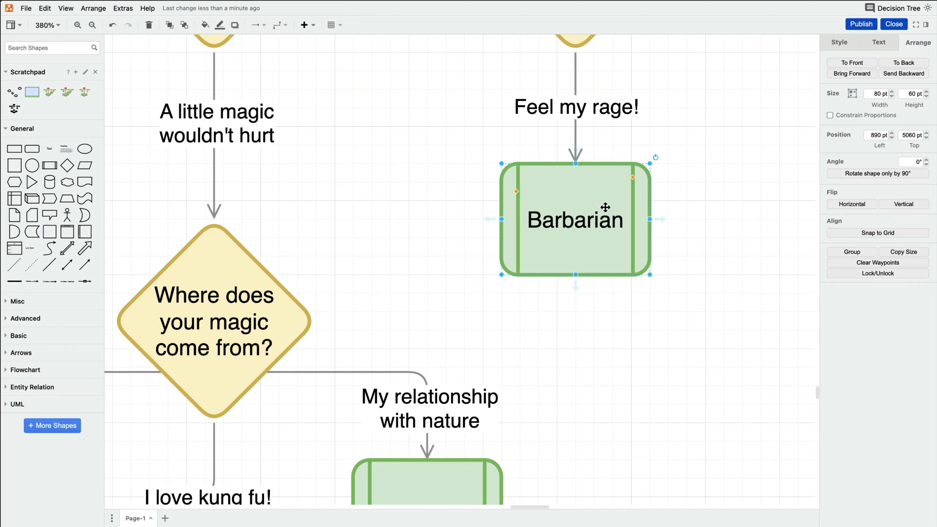
click(853, 95)
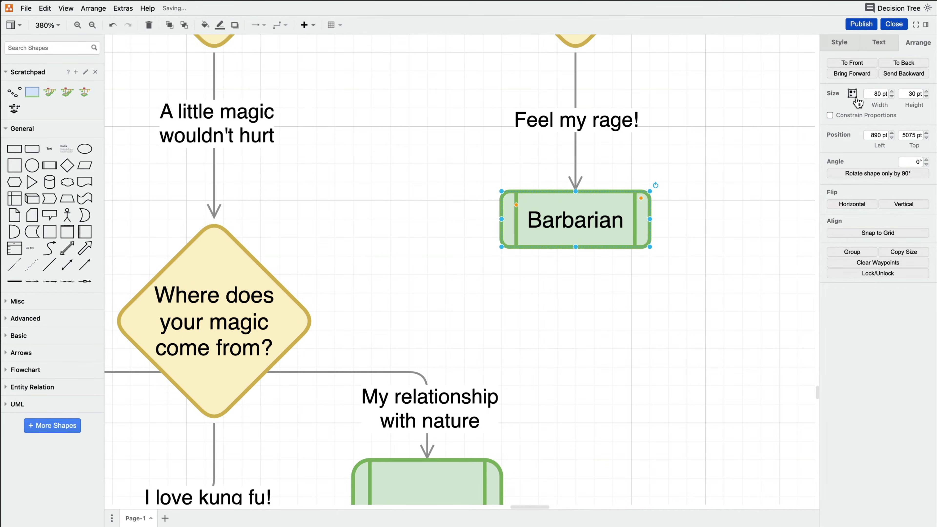
scroll(722, 221, down, 6)
click(395, 362)
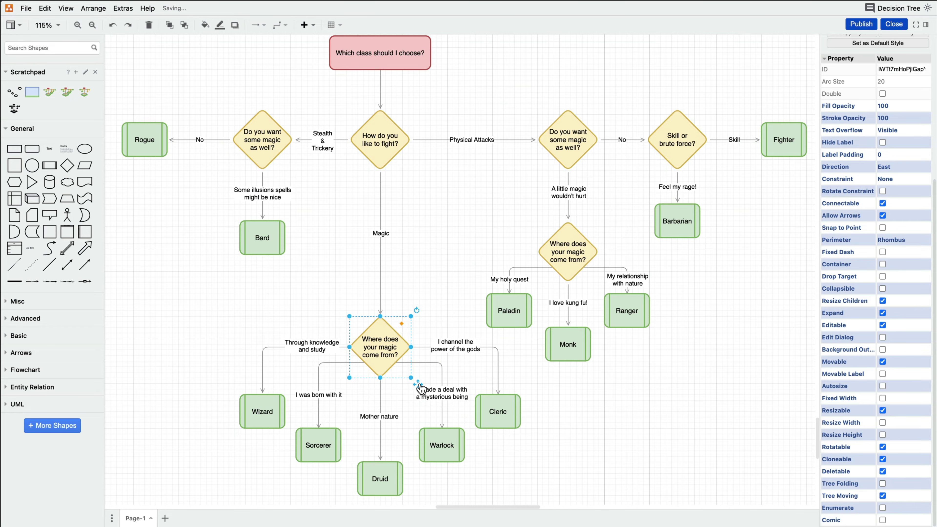
mouse_move(420, 386)
mouse_down()
mouse_move(313, 386)
mouse_move(381, 313)
mouse_move(457, 338)
mouse_move(435, 400)
mouse_move(409, 397)
mouse_move(422, 389)
mouse_up()
click(559, 402)
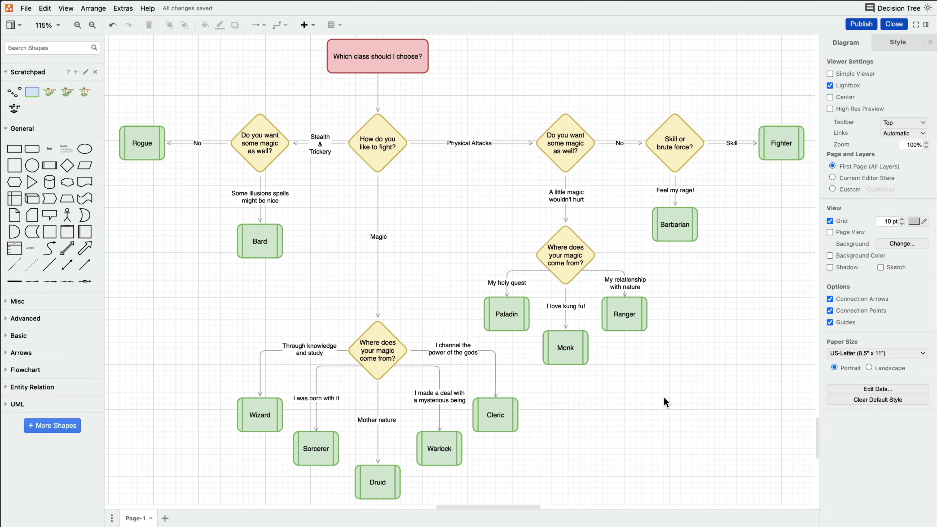
- Enable Tree Moving in the properties of the lower 'Where does your magic come from?' diamond
click(389, 359)
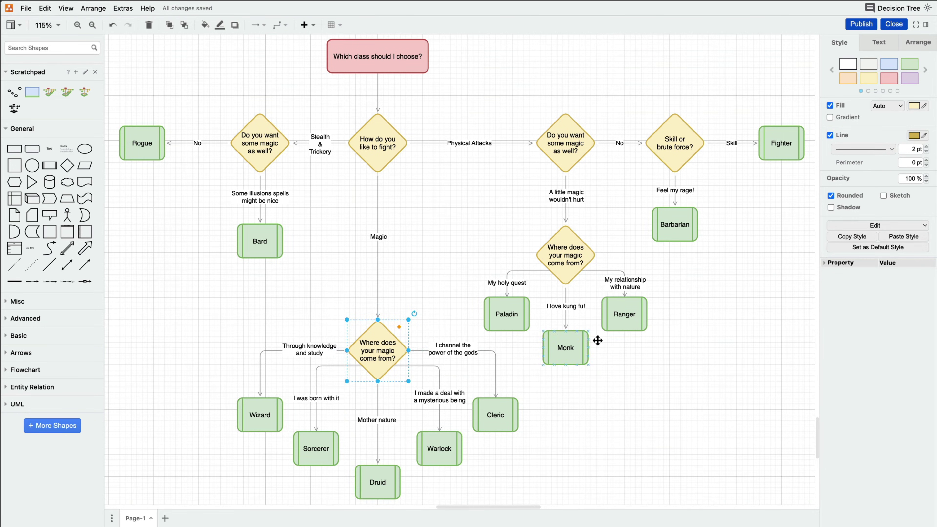
click(826, 264)
scroll(881, 322, down, 5)
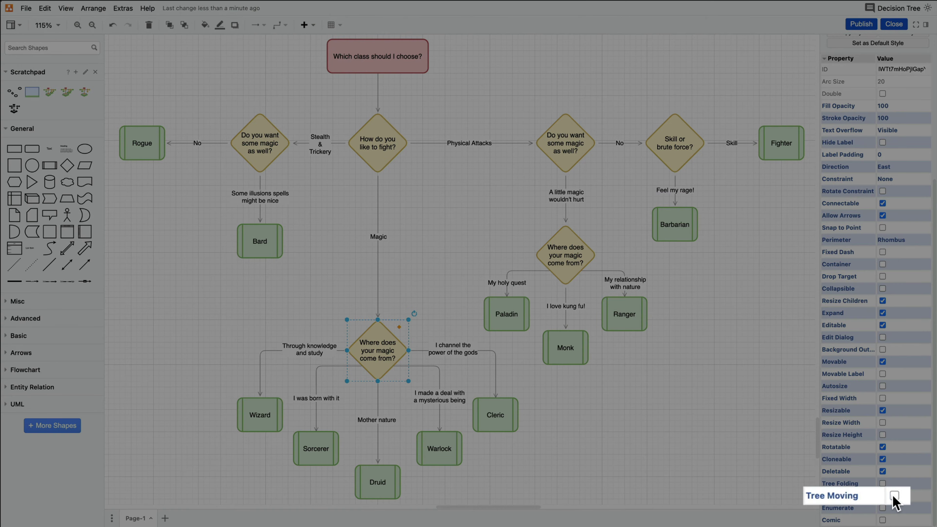
click(881, 495)
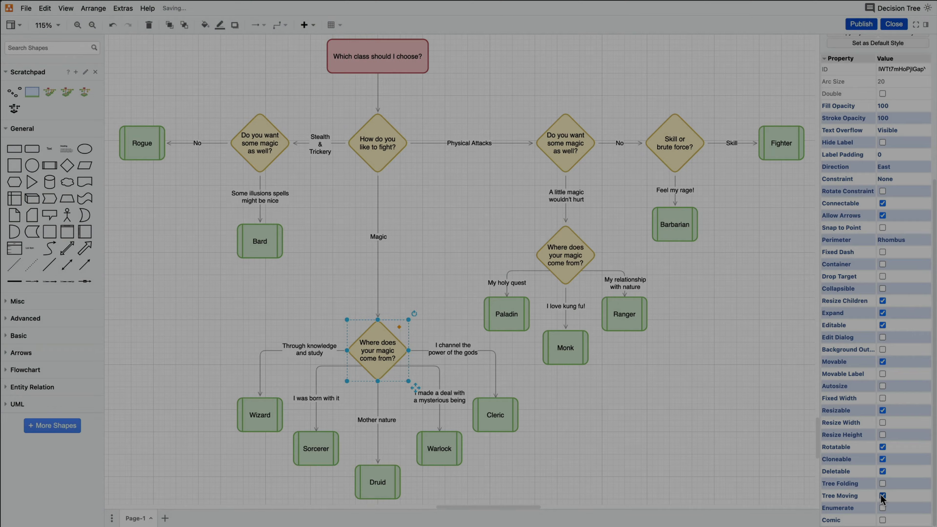
click(555, 398)
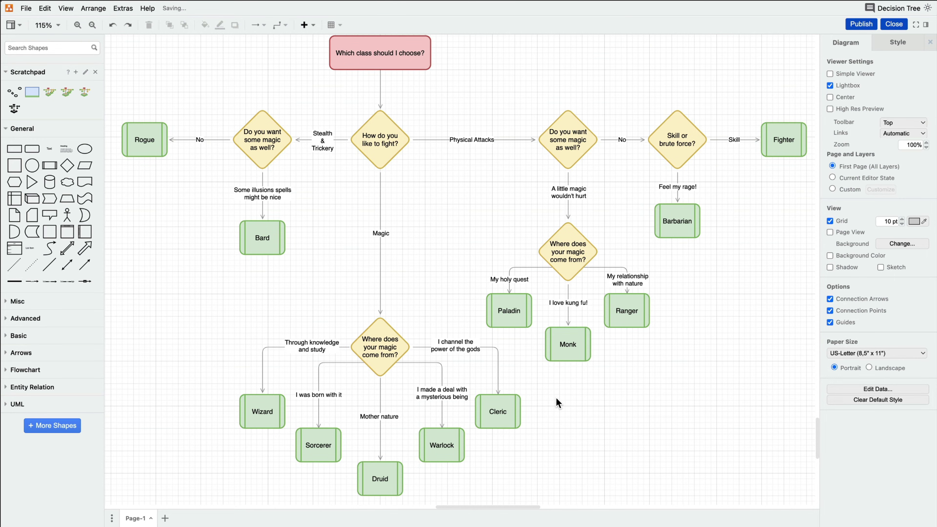
- Select all edges and set their line start spacing to 3 pt
right_click(453, 201)
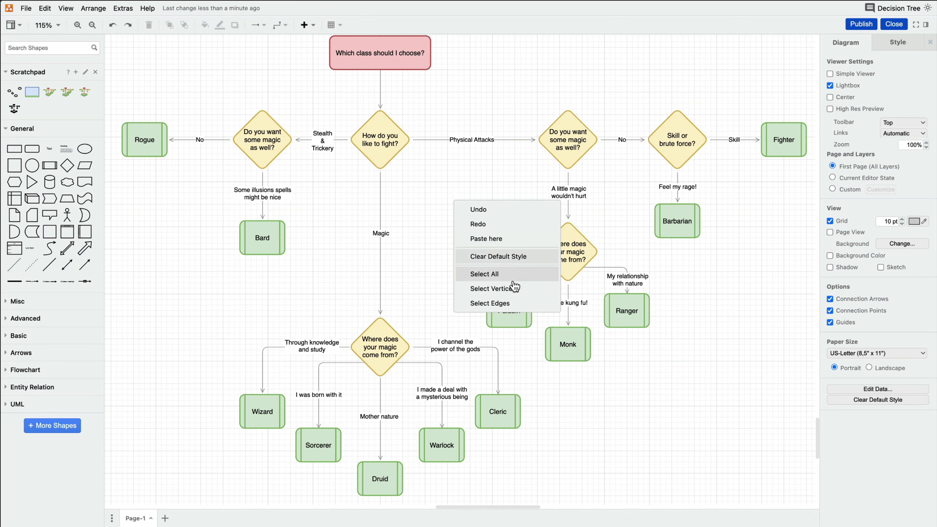
click(529, 304)
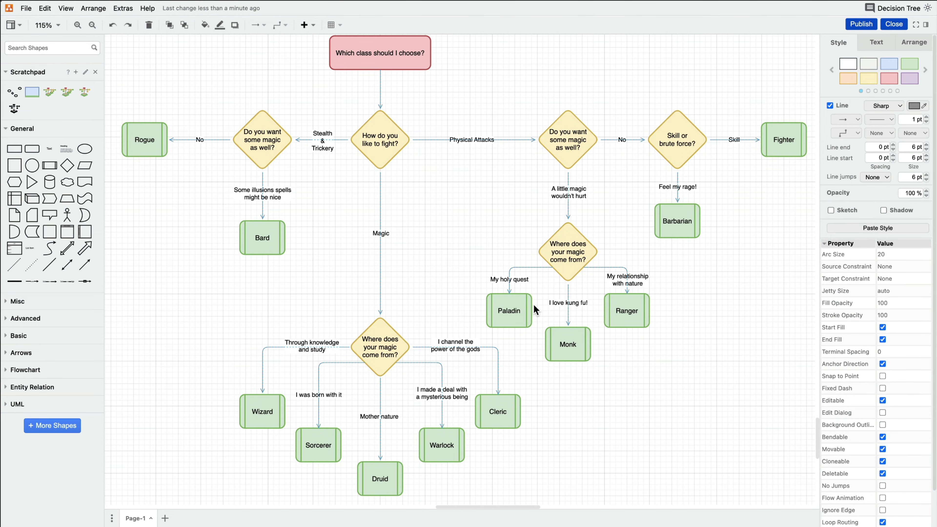
click(877, 147)
click(876, 158)
text(3)
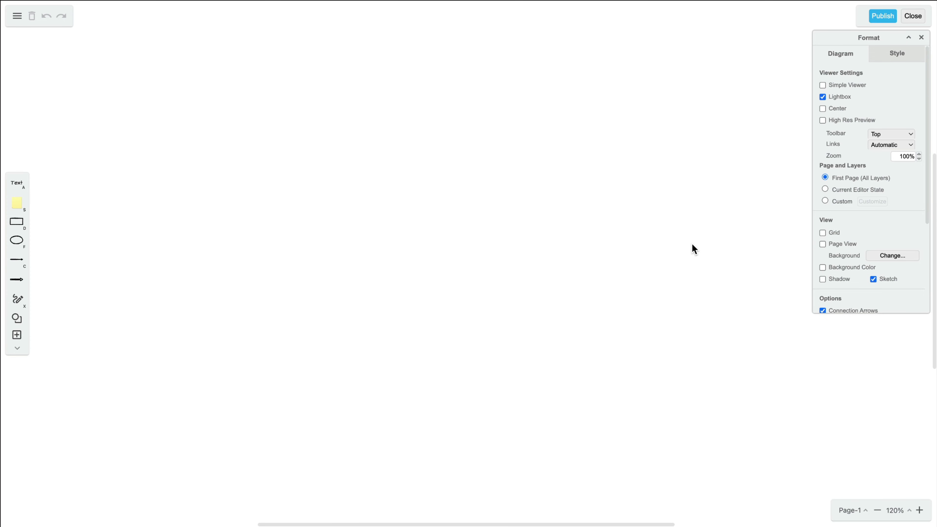
- Check Grid in the Diagram format panel to show the 10 pt grid
click(823, 233)
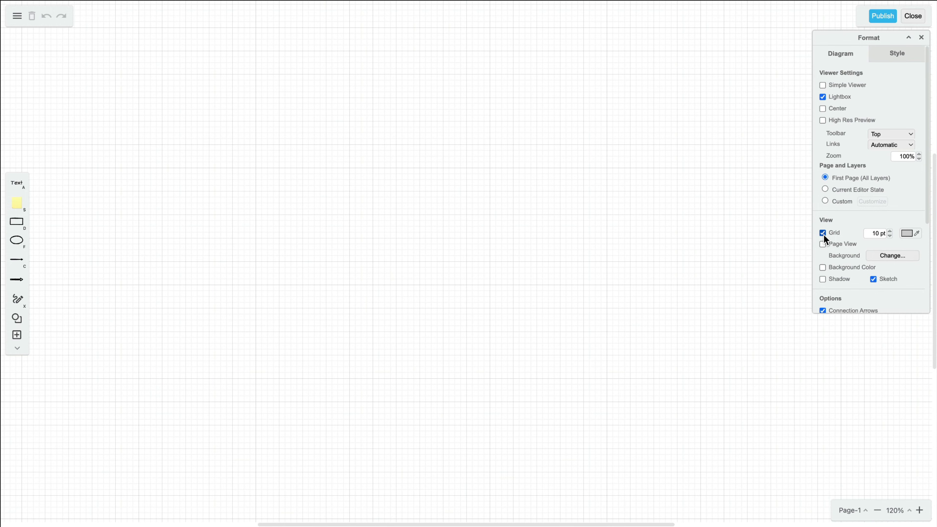